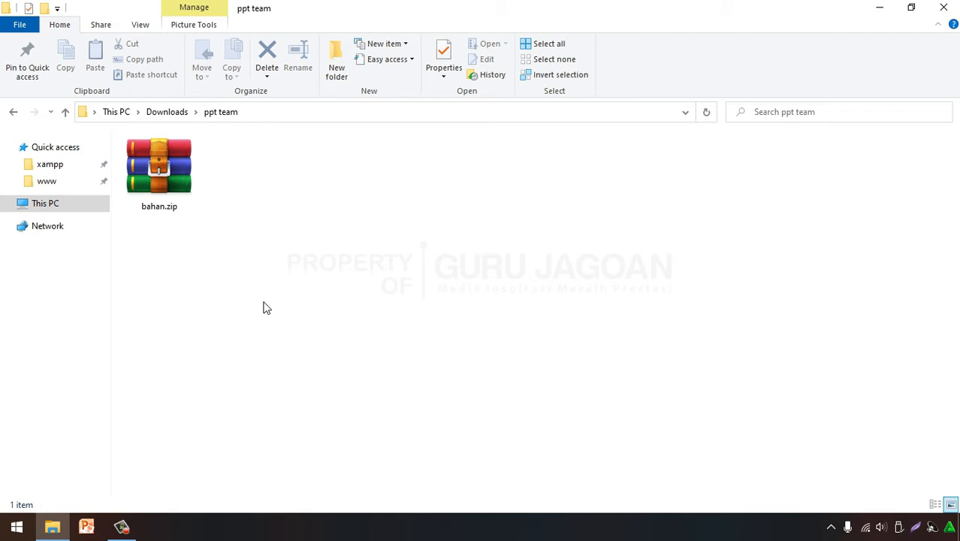
Extract bahan.zip into its own bahan folder and open that folder
{"action": "right_click", "coordinate": [161, 162]}
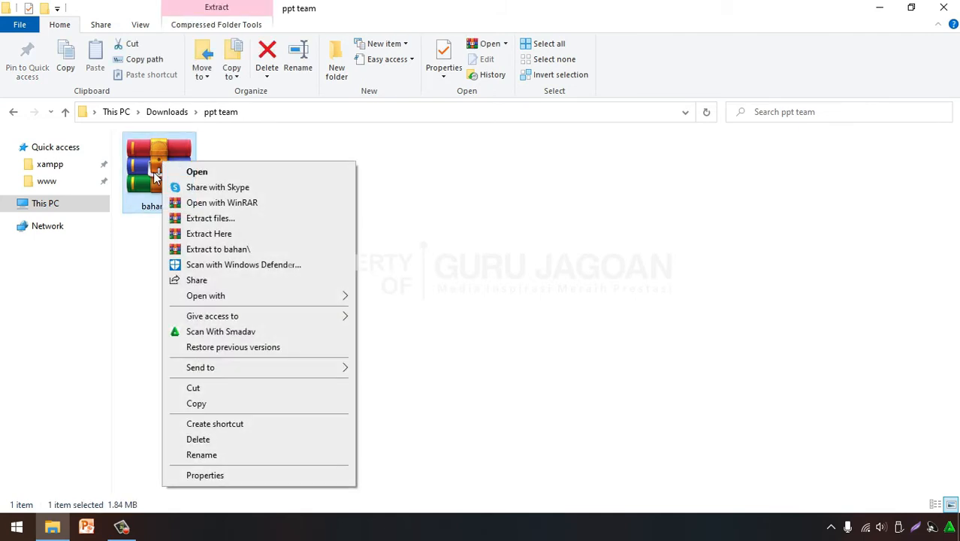
{"action": "left_click", "coordinate": [141, 253]}
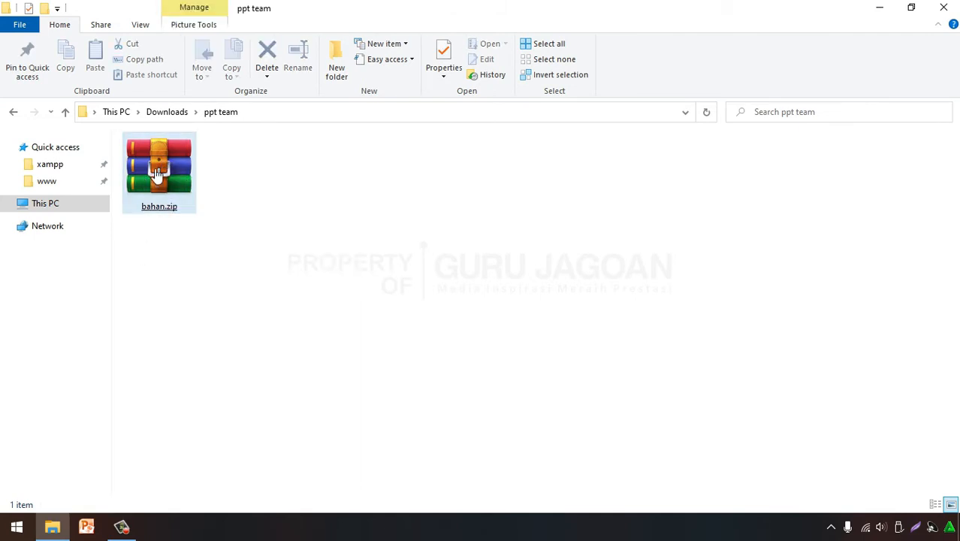
{"action": "right_click", "coordinate": [152, 168]}
{"action": "left_click", "coordinate": [213, 240]}
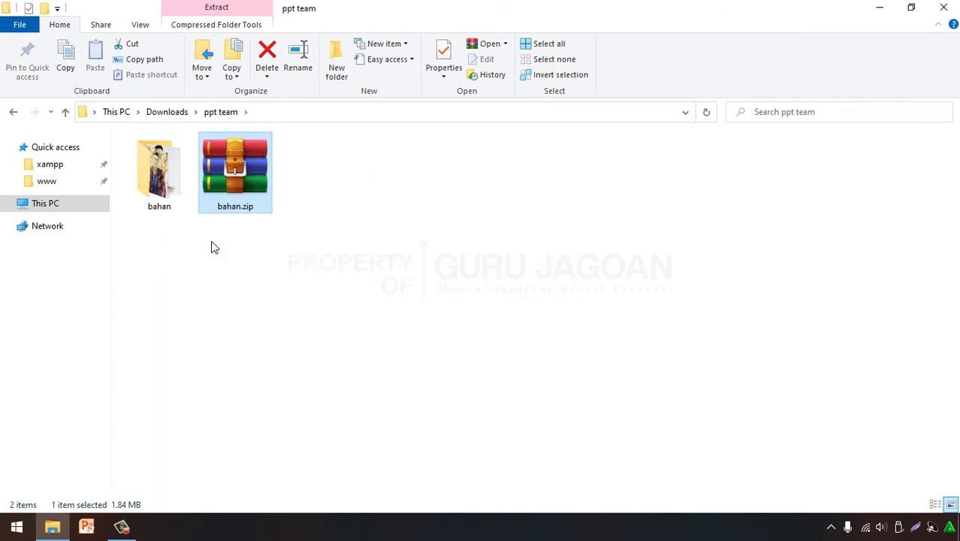
{"action": "double_click", "coordinate": [157, 182]}
Review the extracted materials: the sosial media folder, the images 1.png to 4.png and teks dumy.txt
{"action": "left_click_drag", "start_coordinate": [155, 239], "coordinate": [579, 163]}
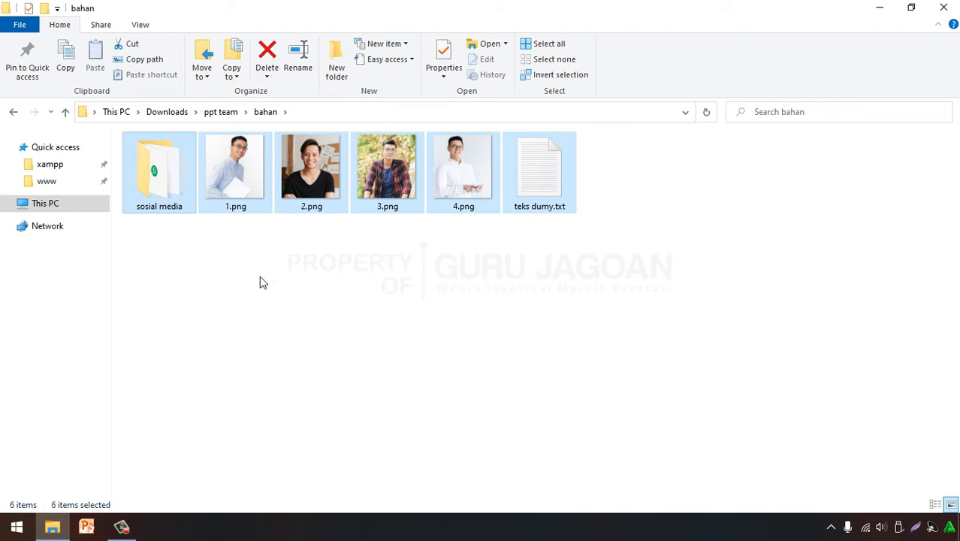
{"action": "left_click_drag", "start_coordinate": [162, 258], "coordinate": [156, 161]}
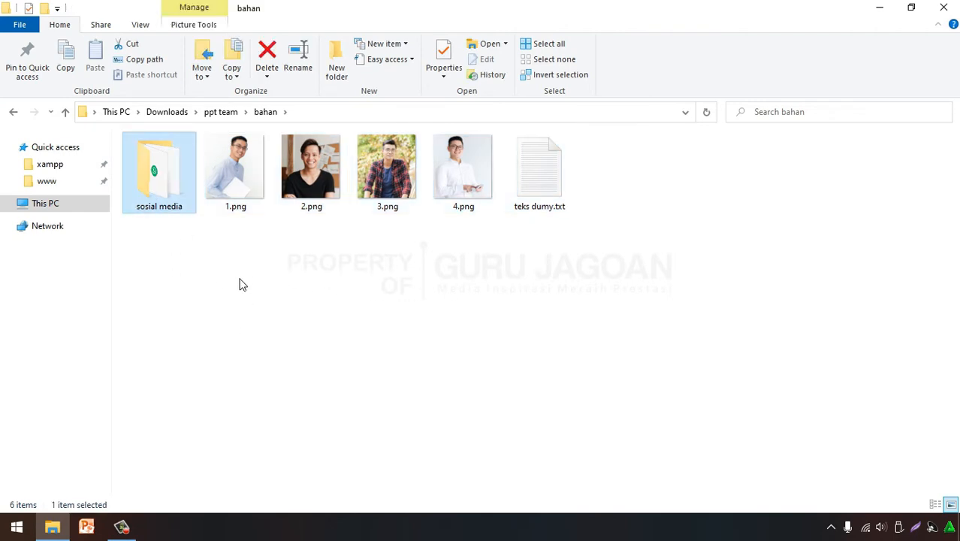
{"action": "left_click_drag", "start_coordinate": [235, 259], "coordinate": [471, 151]}
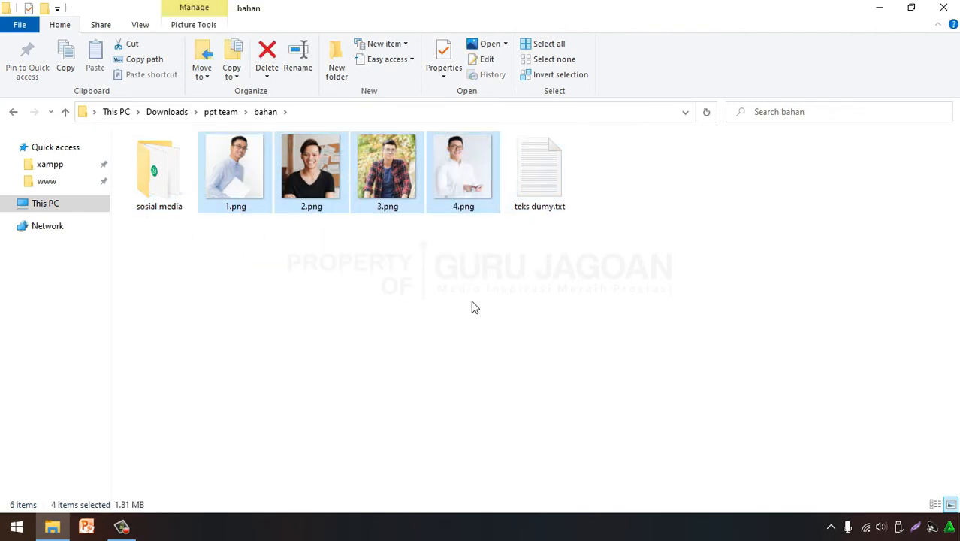
{"action": "left_click_drag", "start_coordinate": [559, 271], "coordinate": [536, 161]}
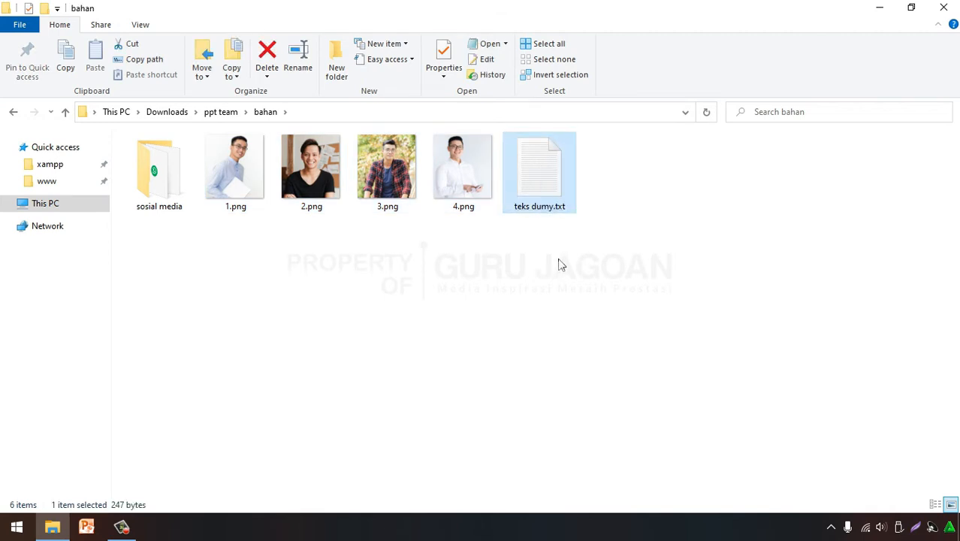
{"action": "left_click_drag", "start_coordinate": [557, 270], "coordinate": [143, 139]}
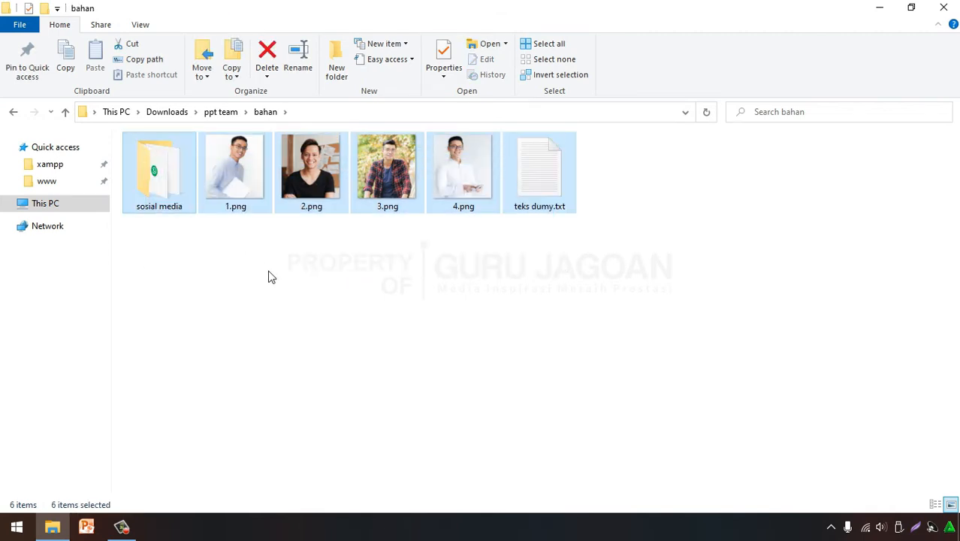
{"action": "left_click", "coordinate": [268, 274]}
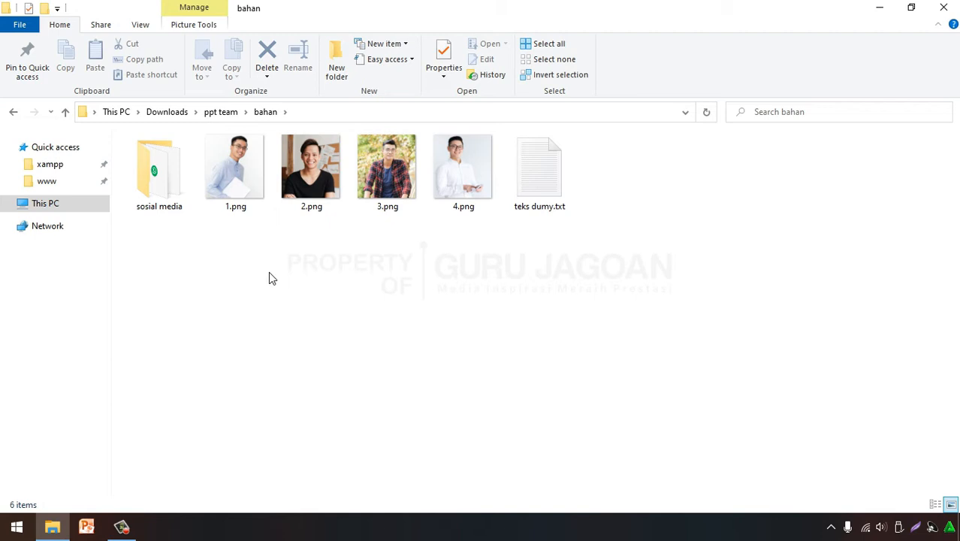
Switch to PowerPoint and preview the new presentation's slide full screen, then return to editing
{"action": "left_click", "coordinate": [86, 527]}
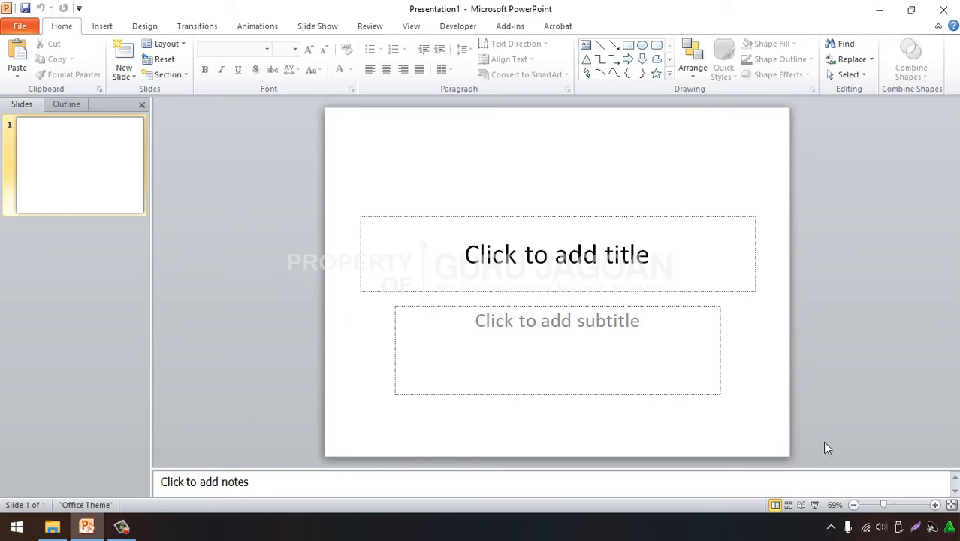
{"action": "left_click", "coordinate": [814, 505]}
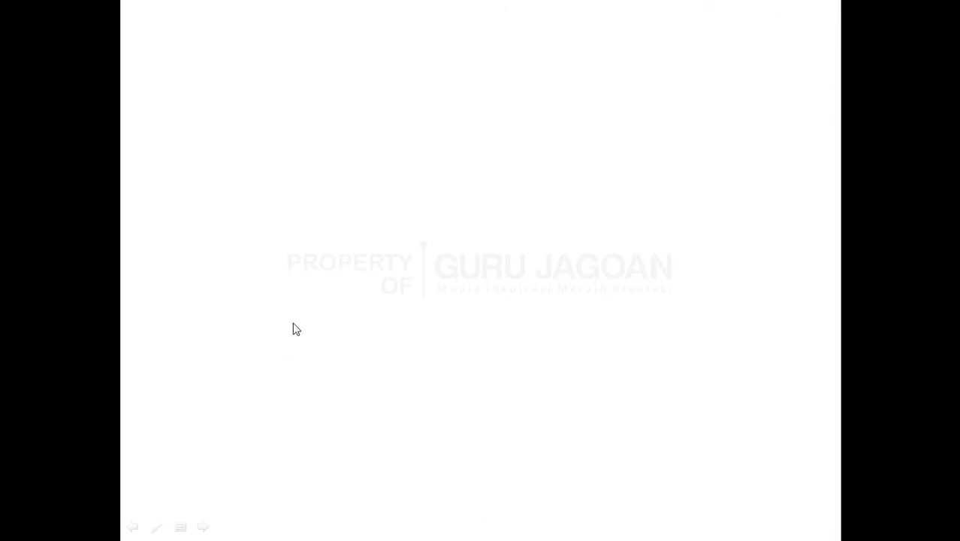
{"action": "key", "text": "Escape"}
Set the slide size to On-screen Show (16:9) and check the slide in a full-screen preview
{"action": "left_click", "coordinate": [147, 27]}
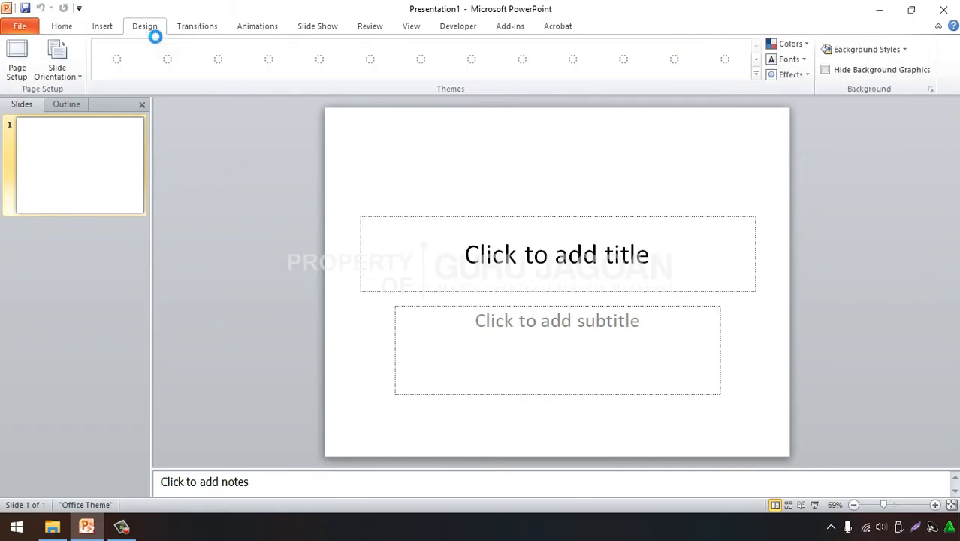
{"action": "left_click", "coordinate": [16, 59]}
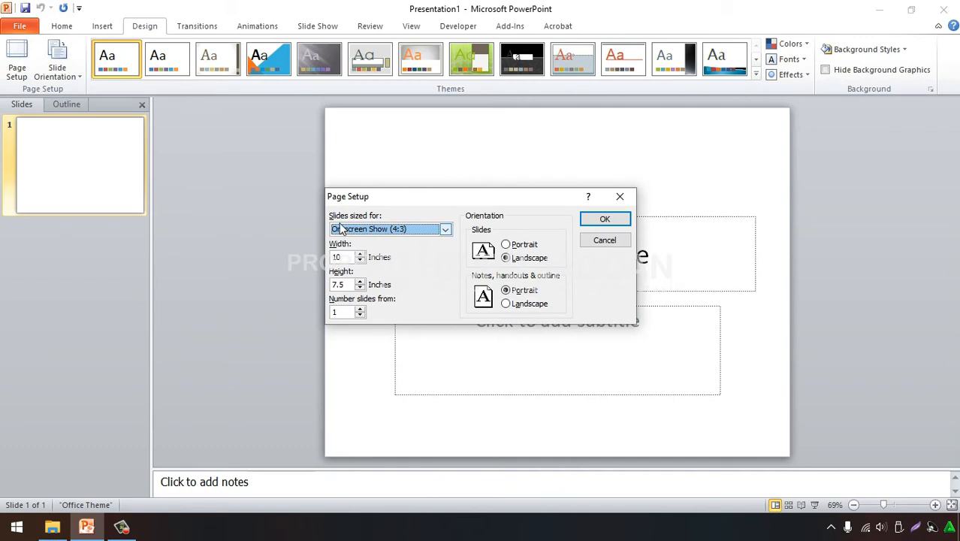
{"action": "left_click", "coordinate": [445, 229]}
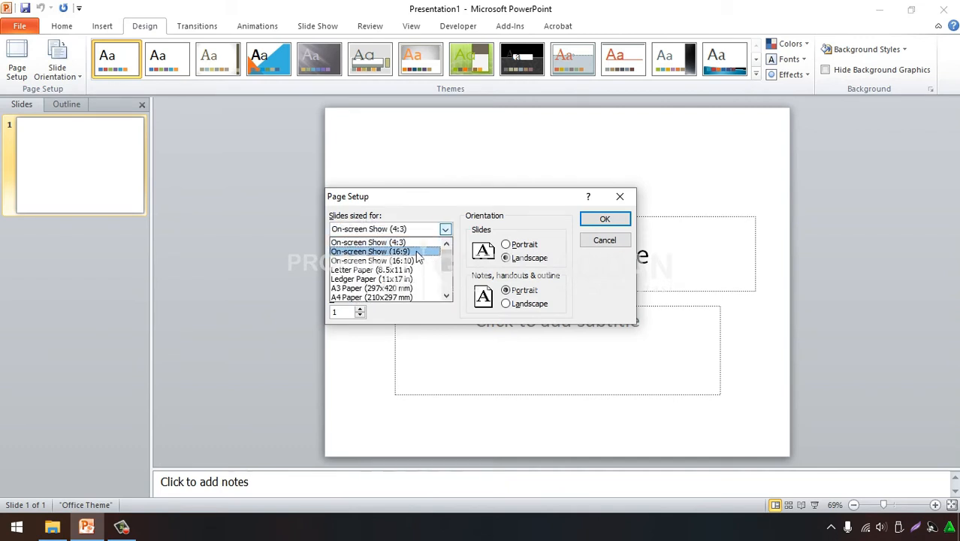
{"action": "left_click", "coordinate": [417, 252]}
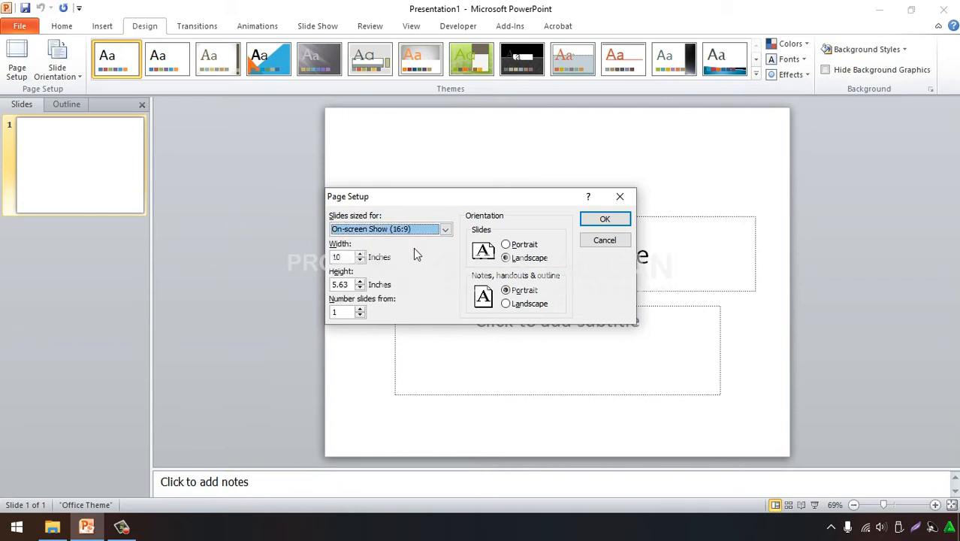
{"action": "left_click", "coordinate": [604, 218]}
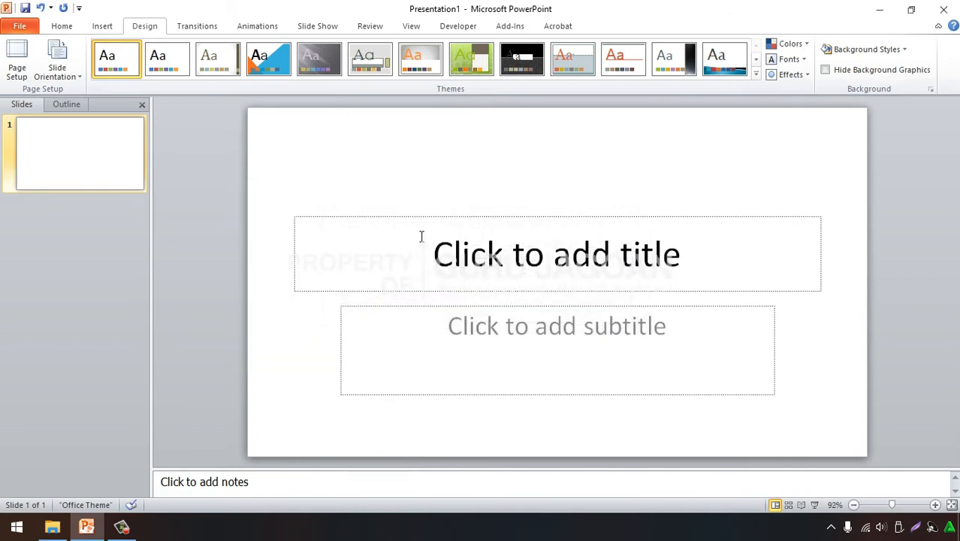
{"action": "left_click", "coordinate": [813, 506]}
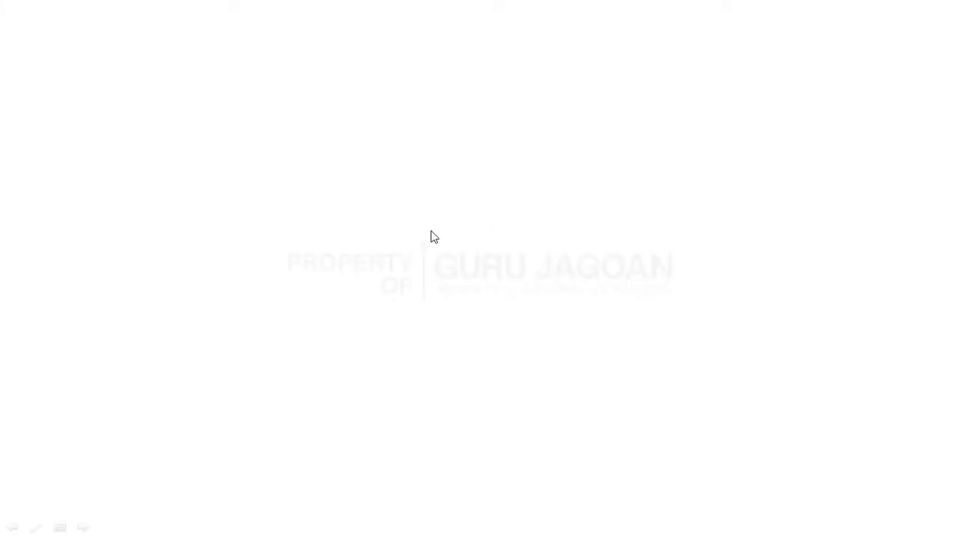
{"action": "key", "text": "Escape"}
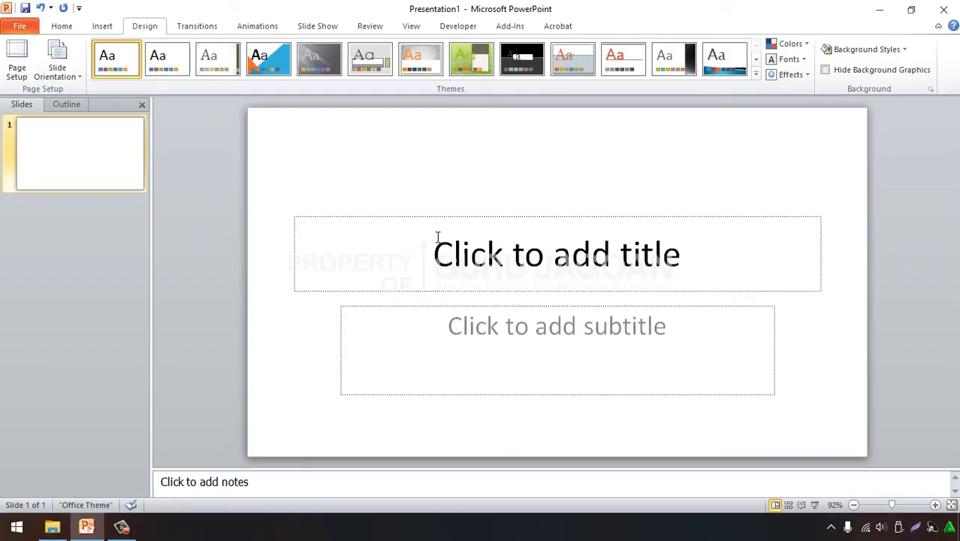
Change the layout of slide 1 to Blank
{"action": "left_click", "coordinate": [52, 25]}
{"action": "left_click", "coordinate": [163, 43]}
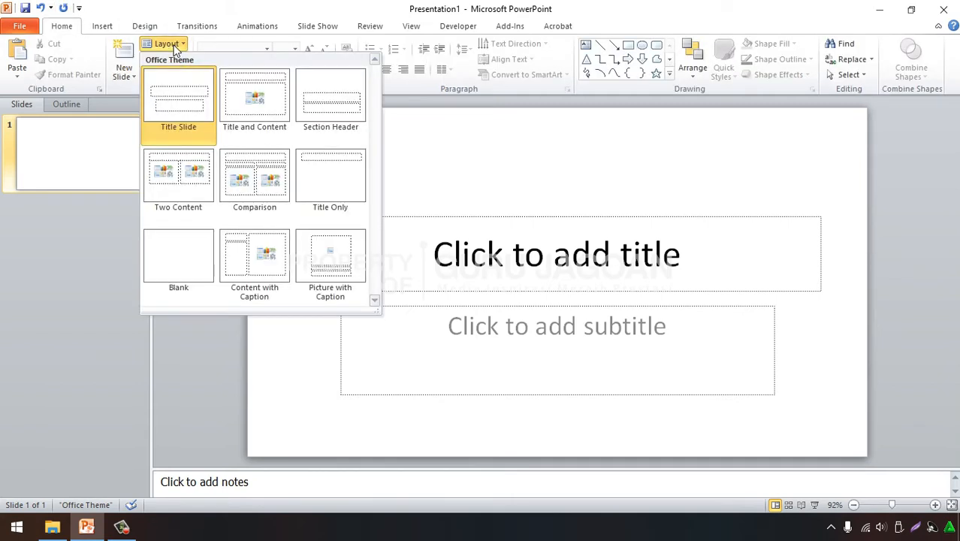
{"action": "left_click", "coordinate": [181, 271]}
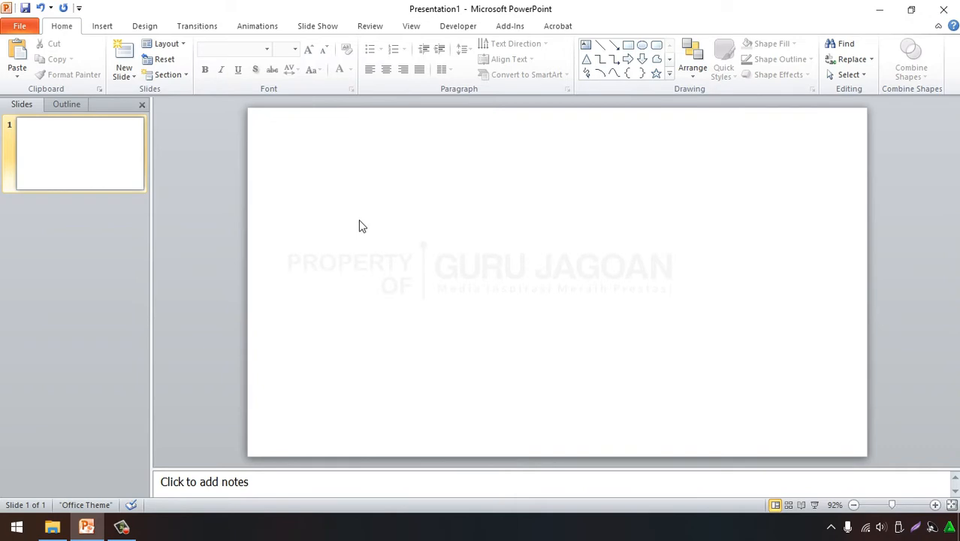
{"action": "left_click_drag", "start_coordinate": [279, 139], "coordinate": [683, 279]}
Insert a Bending Picture Semi-Transparent Text SmartArt graphic from the Picture category onto the blank slide
{"action": "left_click", "coordinate": [103, 27]}
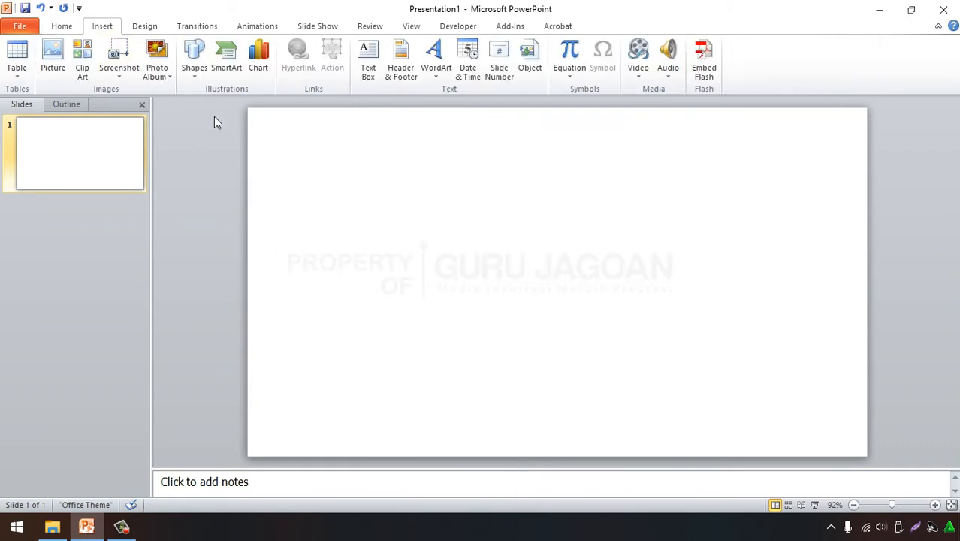
{"action": "left_click", "coordinate": [227, 60]}
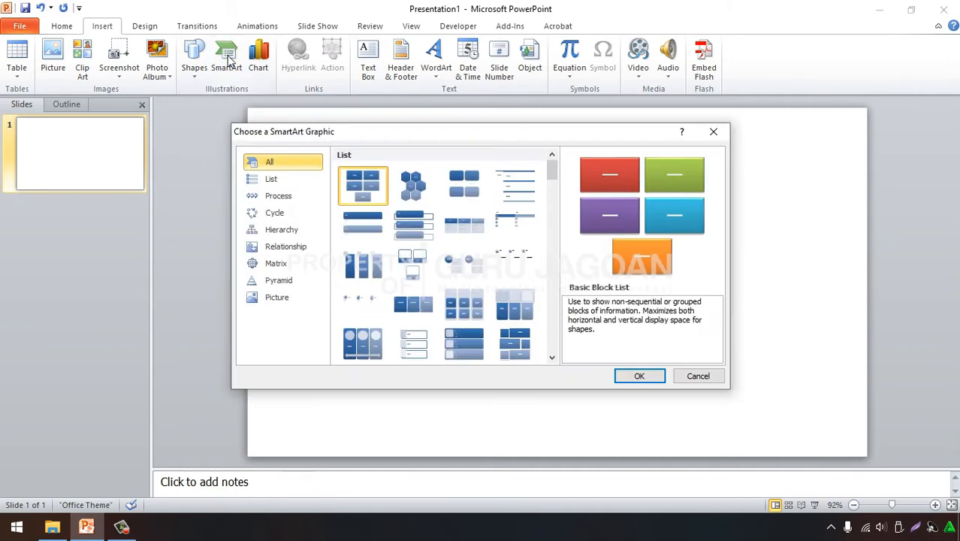
{"action": "left_click", "coordinate": [280, 300]}
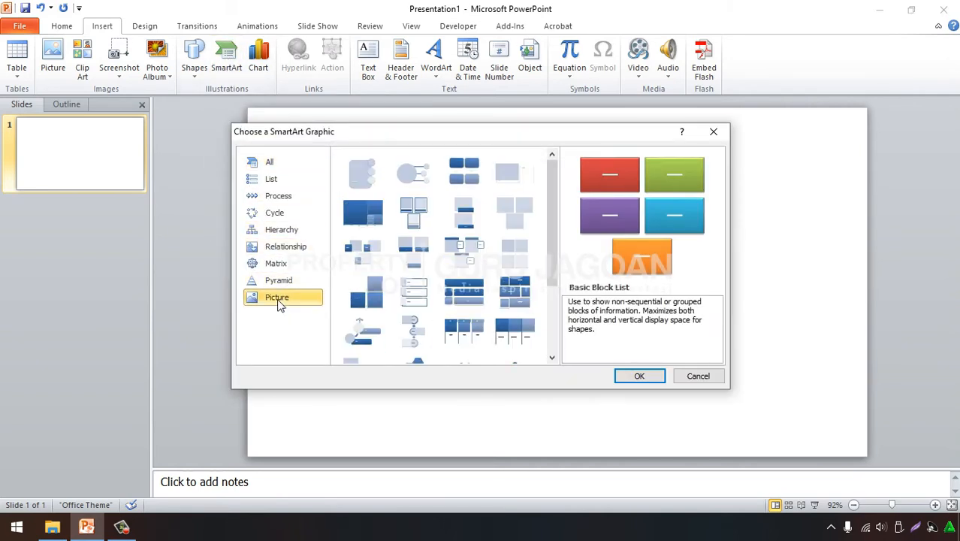
{"action": "left_click", "coordinate": [507, 216]}
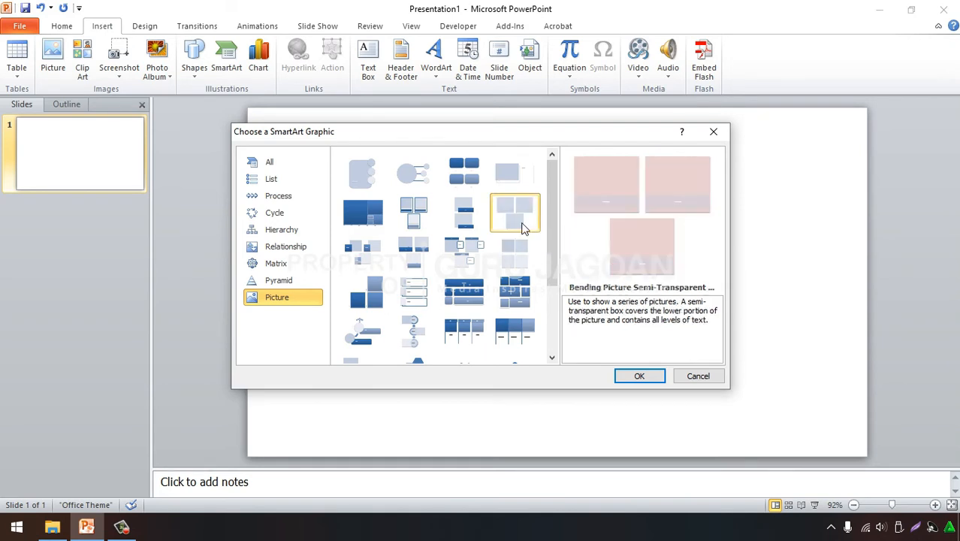
{"action": "left_click", "coordinate": [638, 377]}
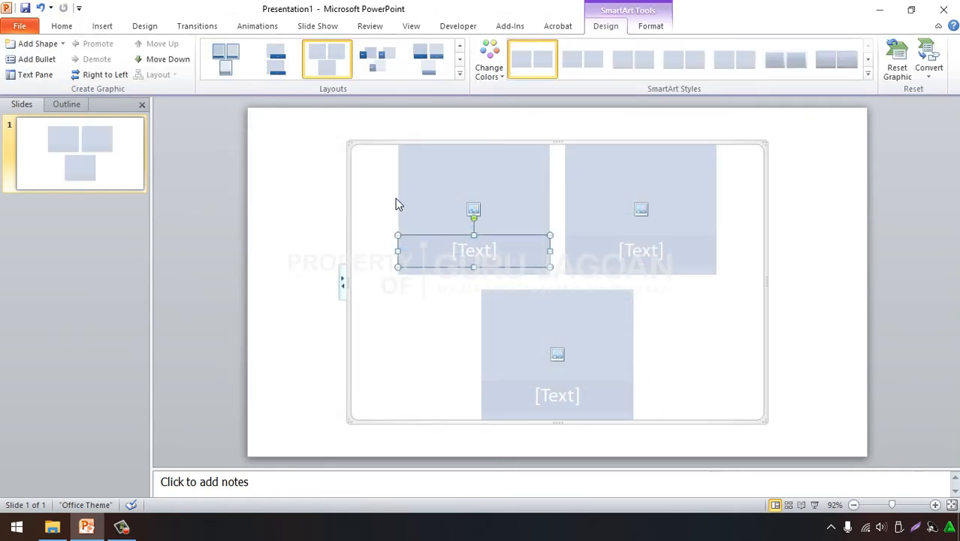
Add a fourth picture shape after the existing three in the SmartArt graphic
{"action": "left_click", "coordinate": [393, 201]}
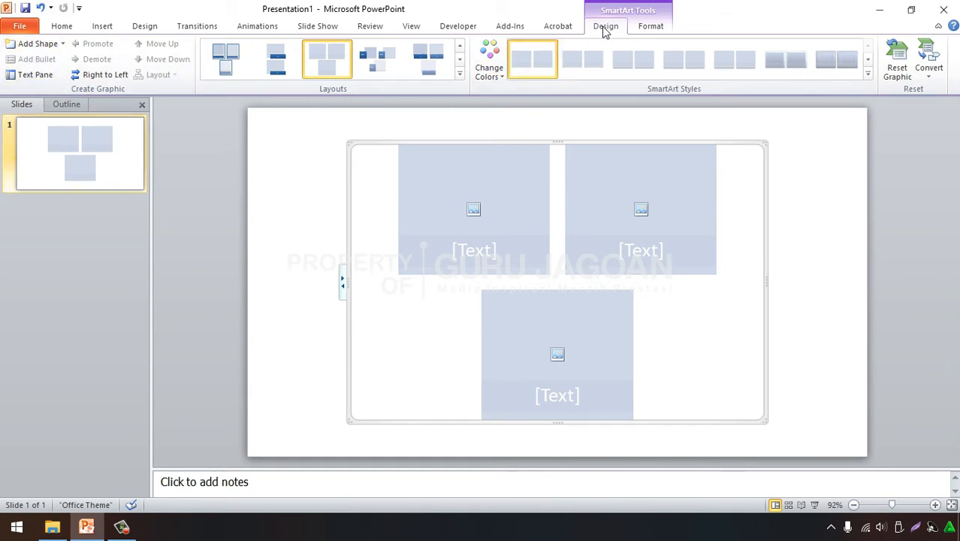
{"action": "left_click", "coordinate": [63, 45]}
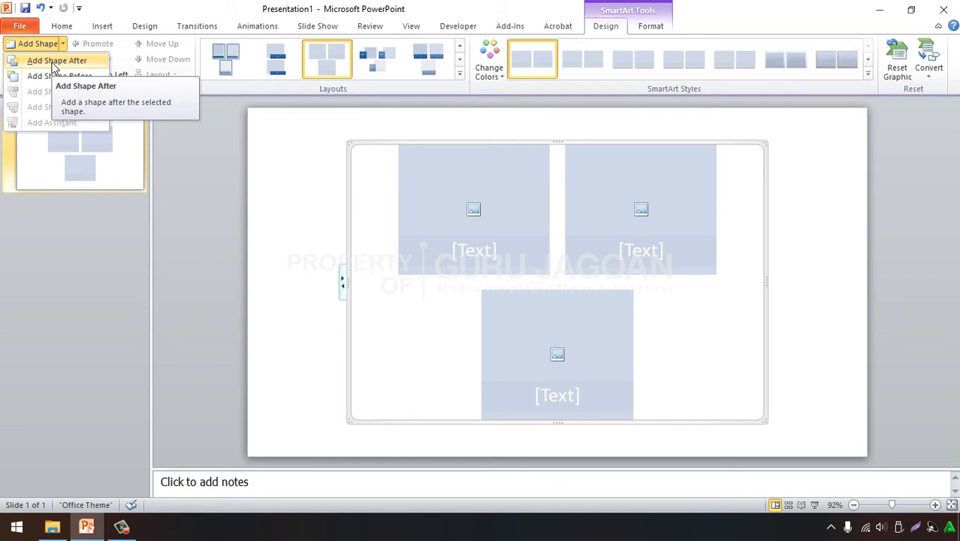
{"action": "left_click", "coordinate": [53, 62]}
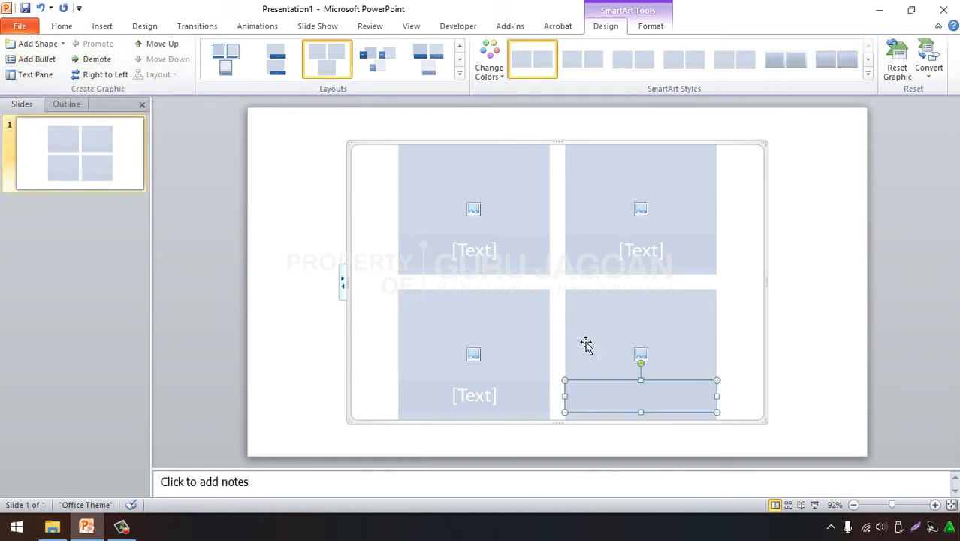
{"action": "left_click", "coordinate": [773, 300]}
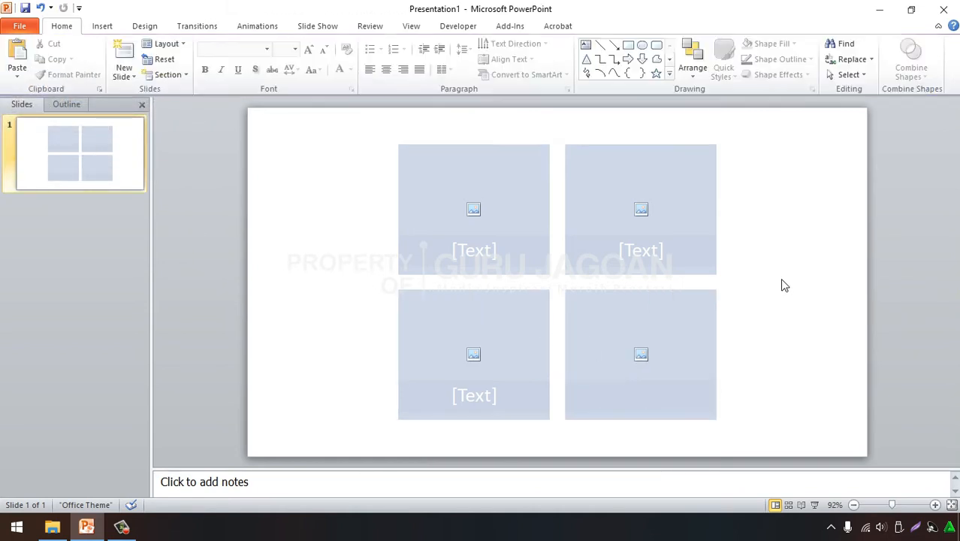
Widen the SmartArt frame on both sides so it spans the full width of the slide
{"action": "left_click", "coordinate": [392, 279]}
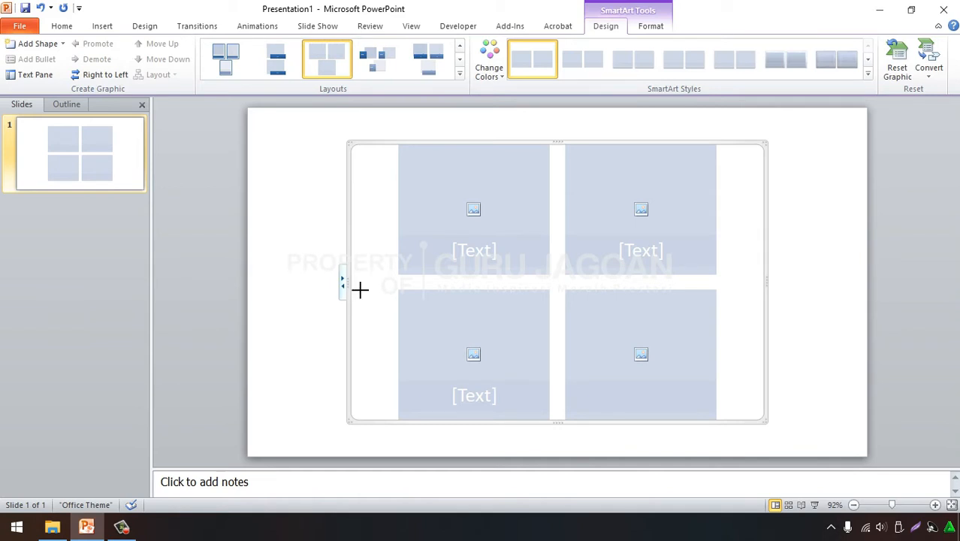
{"action": "left_click_drag", "start_coordinate": [360, 289], "coordinate": [255, 281]}
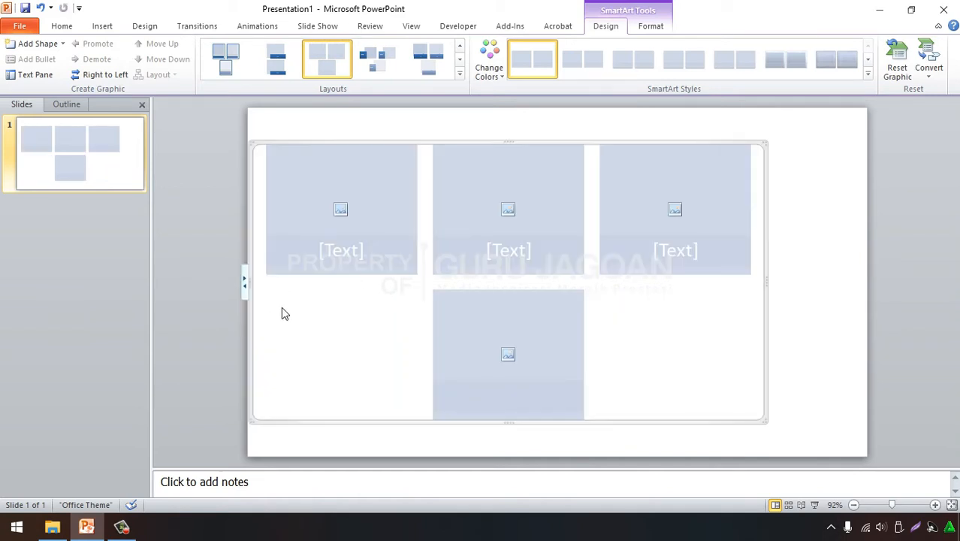
{"action": "left_click_drag", "start_coordinate": [778, 292], "coordinate": [864, 296]}
{"action": "left_click", "coordinate": [890, 284]}
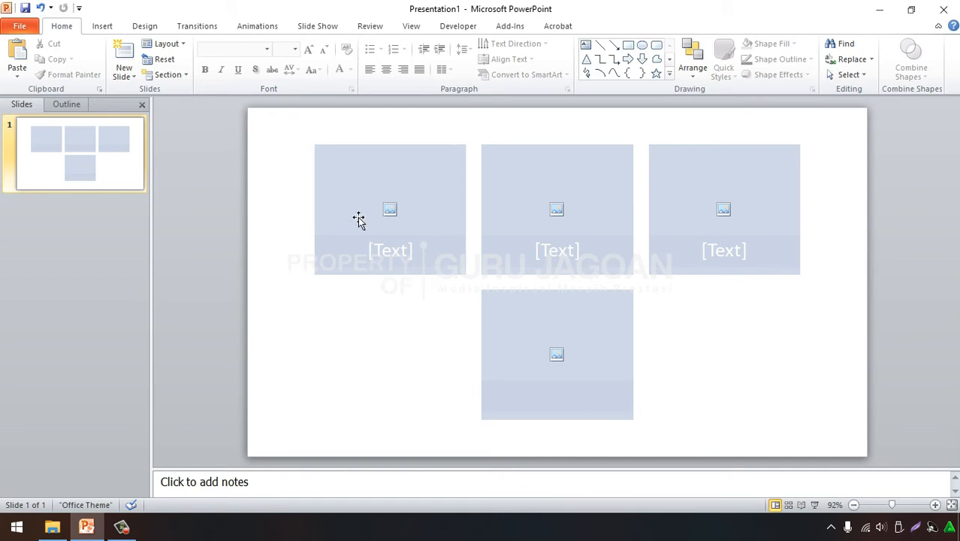
Resize the first picture shape in the SmartArt graphic into a taller portrait rectangle
{"action": "left_click", "coordinate": [353, 192]}
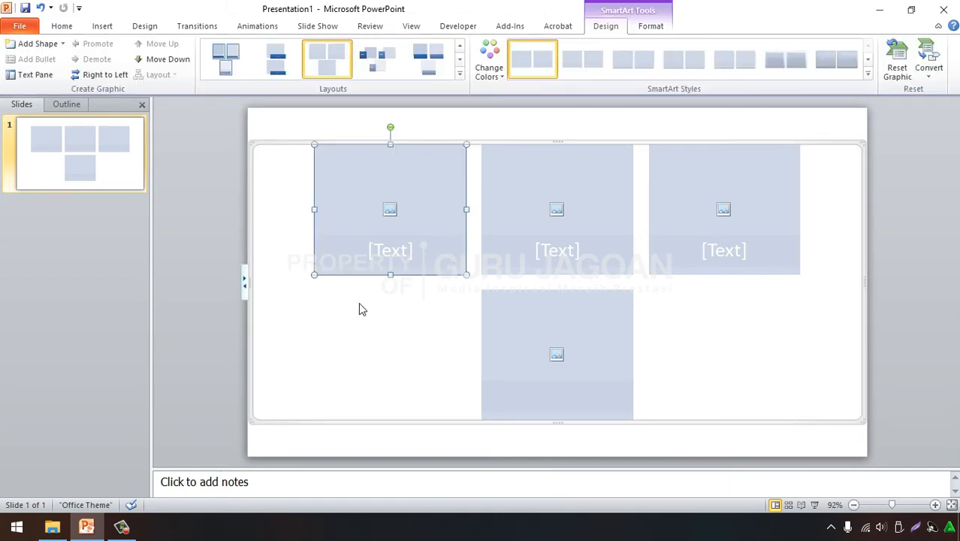
{"action": "left_click", "coordinate": [349, 259]}
{"action": "left_click", "coordinate": [364, 195]}
{"action": "mouse_move", "coordinate": [399, 287]}
{"action": "left_mouse_down"}
{"action": "mouse_move", "coordinate": [396, 306]}
{"action": "mouse_move", "coordinate": [388, 300]}
{"action": "left_mouse_up"}
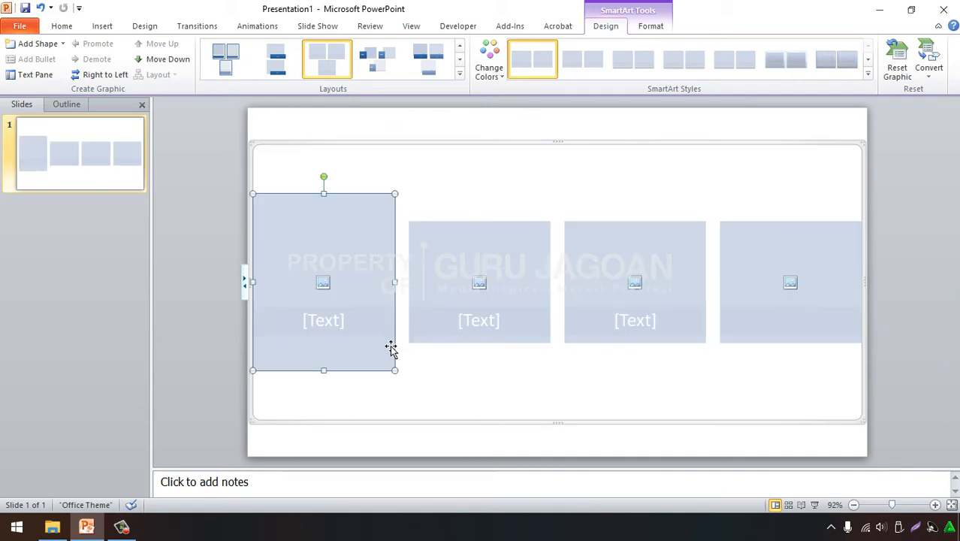
{"action": "mouse_move", "coordinate": [324, 373]}
{"action": "left_mouse_down"}
{"action": "mouse_move", "coordinate": [331, 381]}
{"action": "mouse_move", "coordinate": [328, 371]}
{"action": "left_mouse_up"}
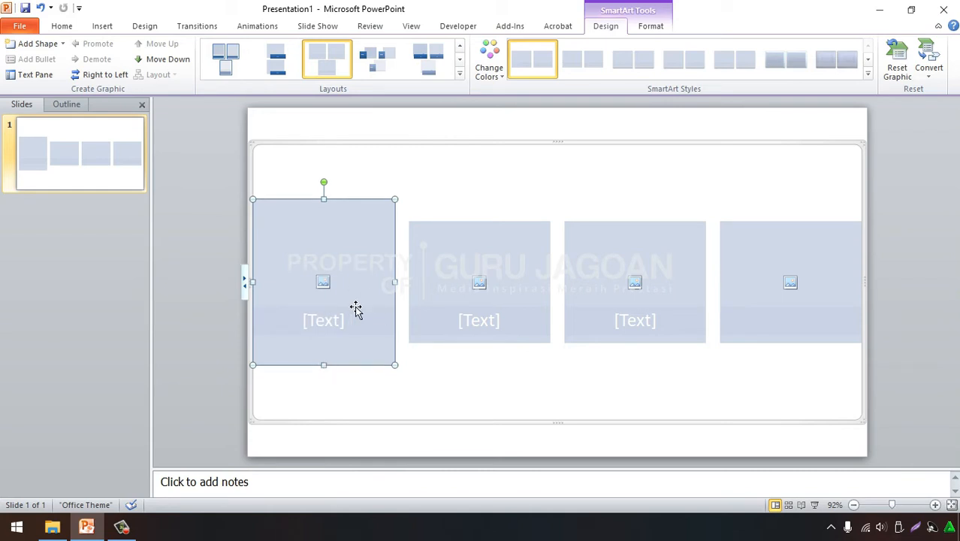
Make the second, third and fourth SmartArt picture shapes taller so they match the first shape's portrait height
{"action": "left_click", "coordinate": [484, 254]}
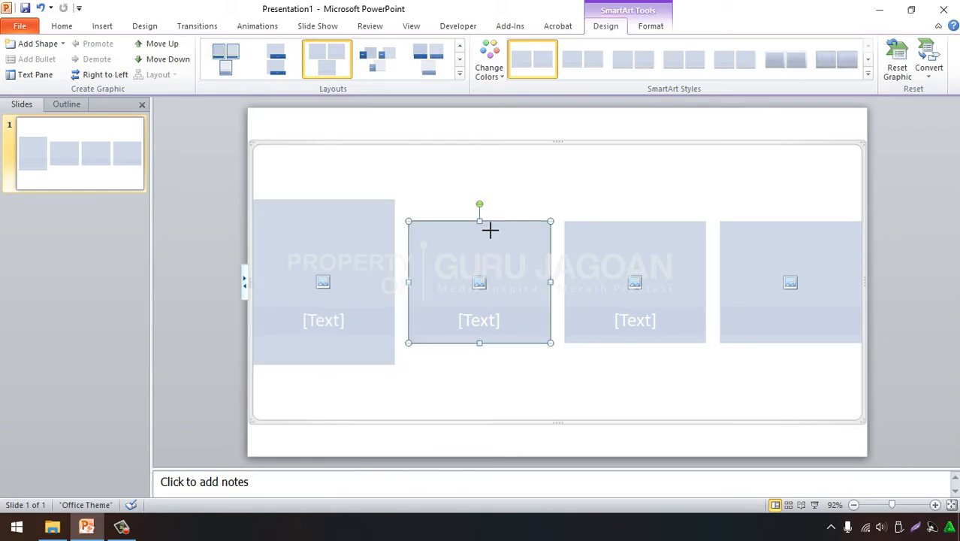
{"action": "left_click_drag", "start_coordinate": [489, 230], "coordinate": [488, 204]}
{"action": "left_click", "coordinate": [601, 238]}
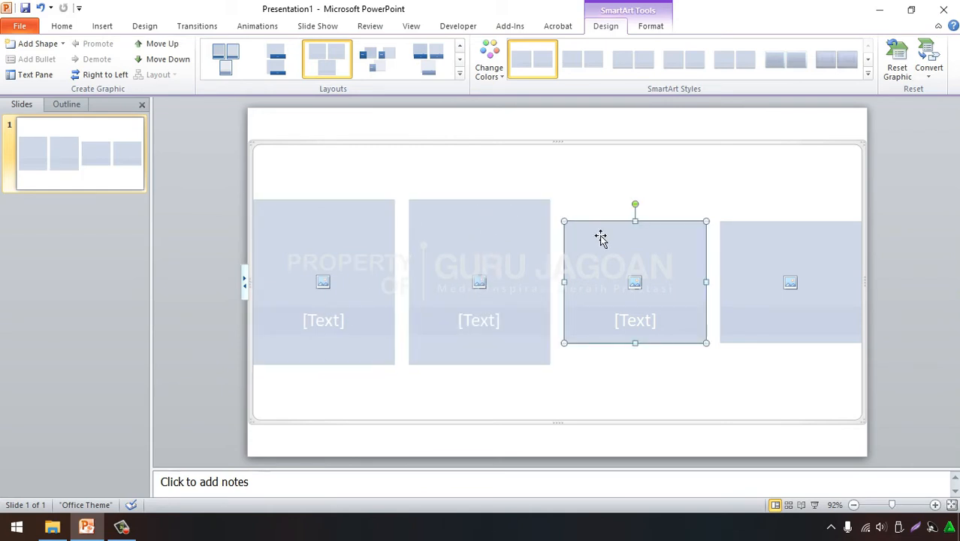
{"action": "left_click_drag", "start_coordinate": [644, 228], "coordinate": [642, 211]}
{"action": "left_click", "coordinate": [804, 232]}
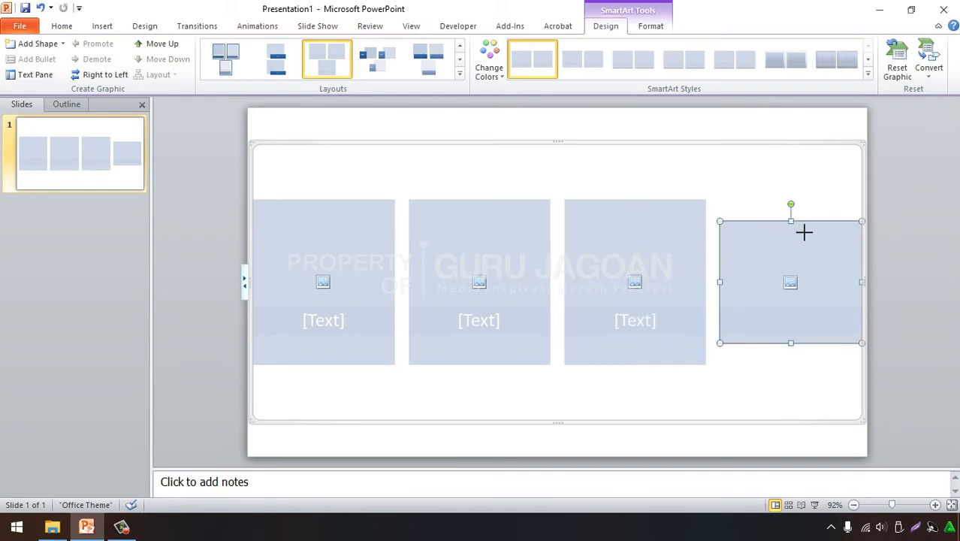
{"action": "left_click_drag", "start_coordinate": [804, 232], "coordinate": [793, 200]}
{"action": "left_click", "coordinate": [885, 179]}
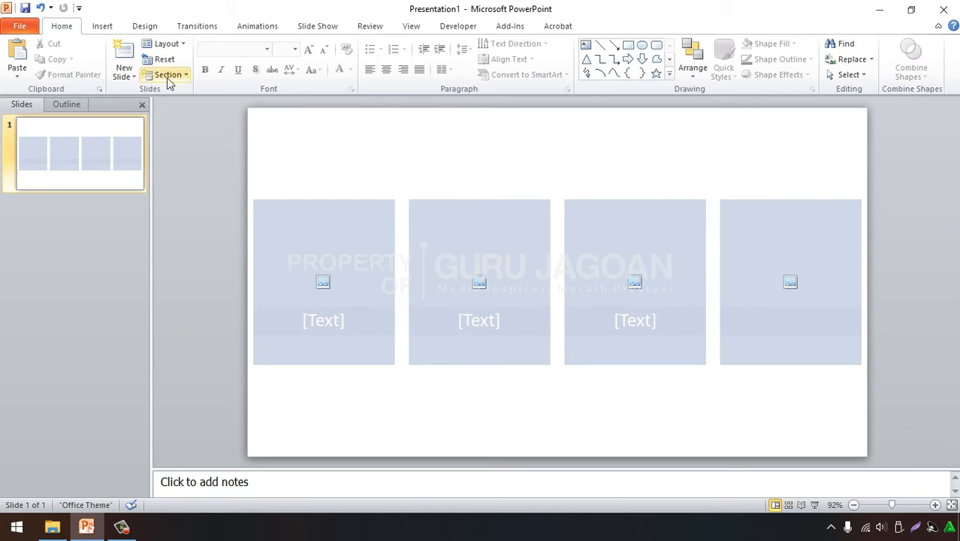
{"action": "left_click", "coordinate": [108, 27]}
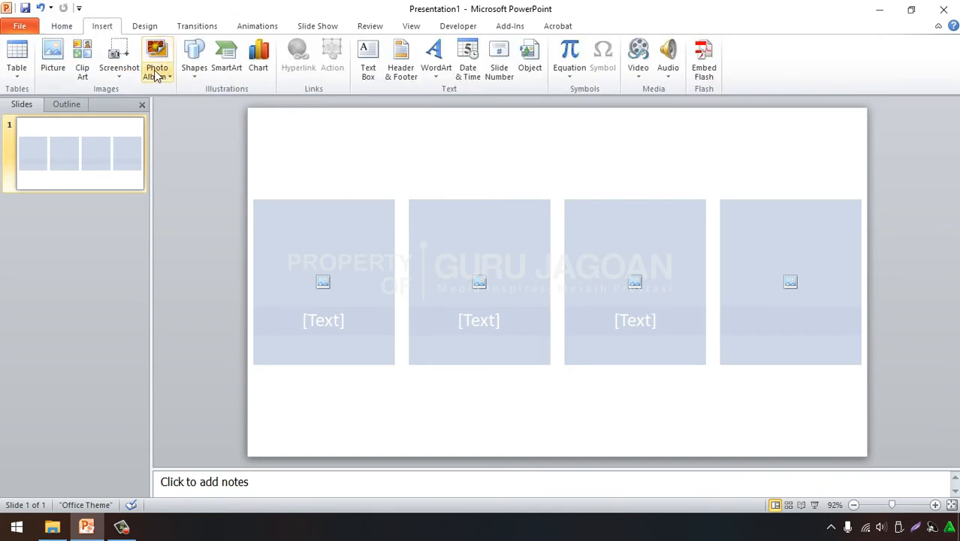
{"action": "left_click", "coordinate": [62, 29]}
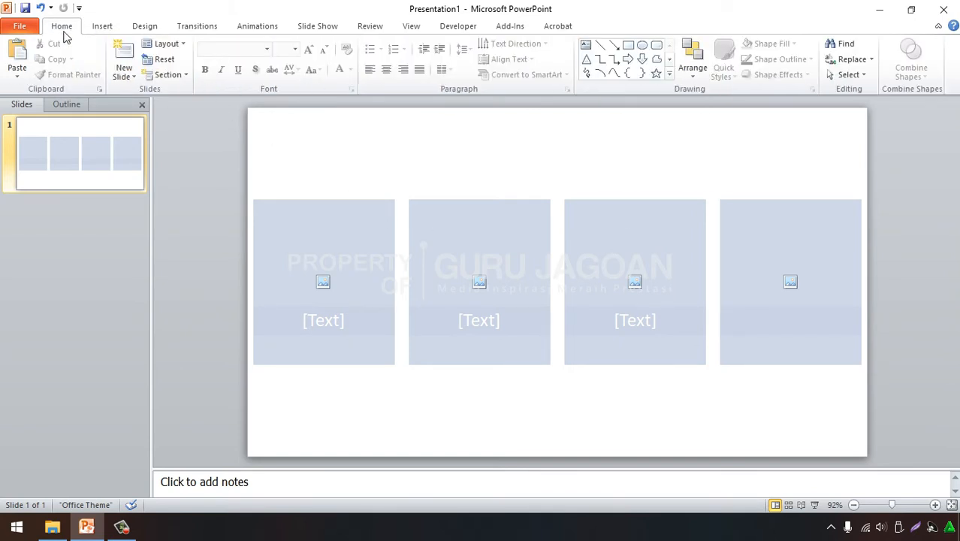
Start inserting a picture from file into the first SmartArt picture shape
{"action": "left_click", "coordinate": [321, 283]}
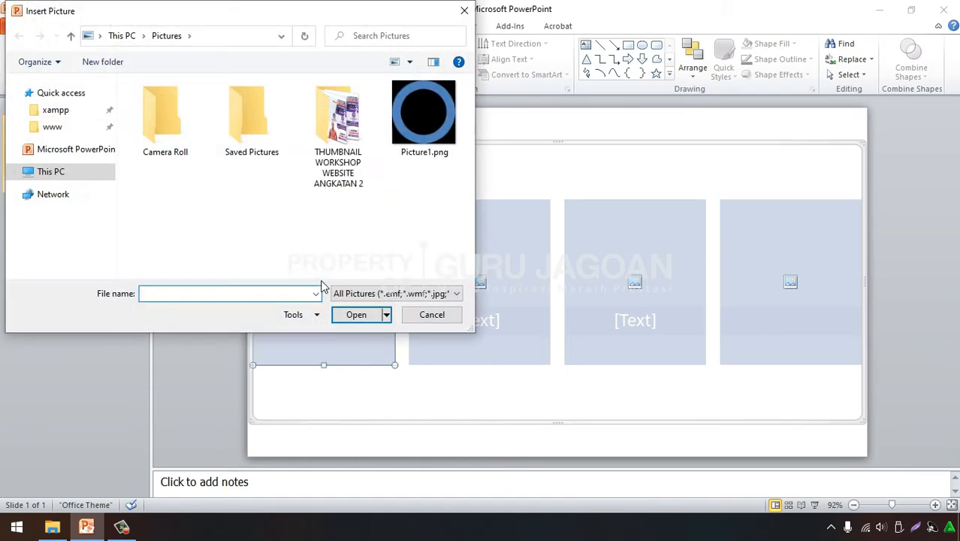